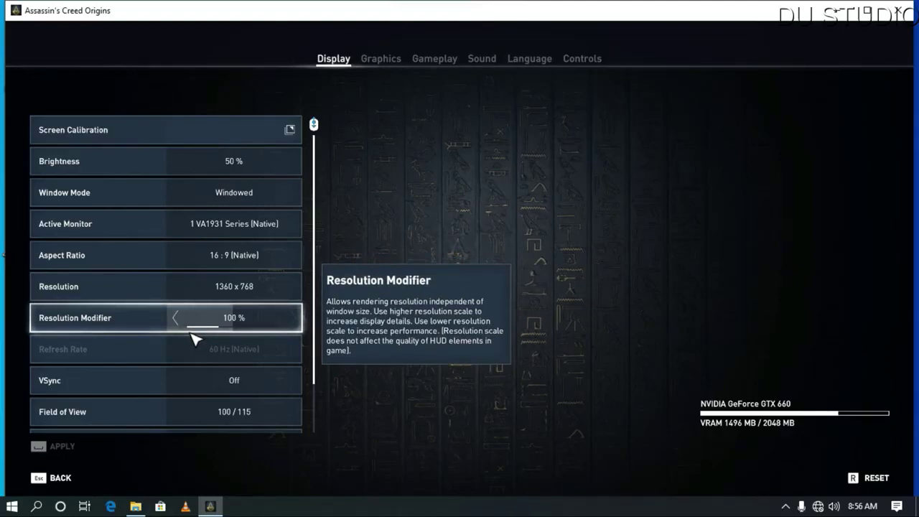
# Step: Step the Display resolution to 1366 x 768 (Native) and bring up the apply prompt
pyautogui.click(401, 62)
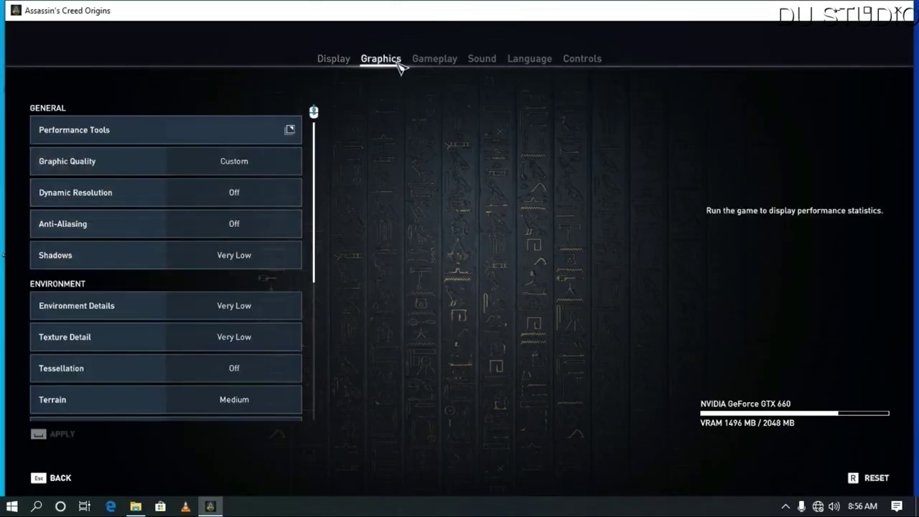
pyautogui.click(338, 70)
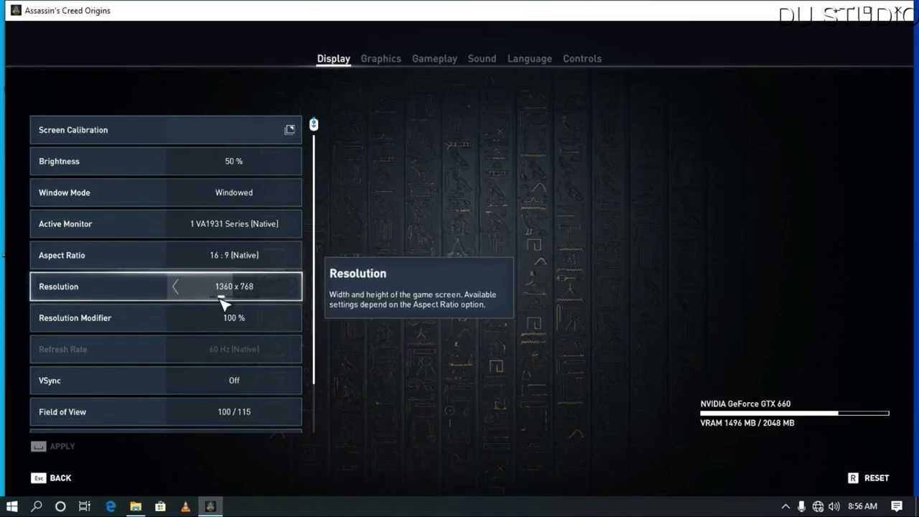
pyautogui.click(296, 287)
pyautogui.click(296, 287)
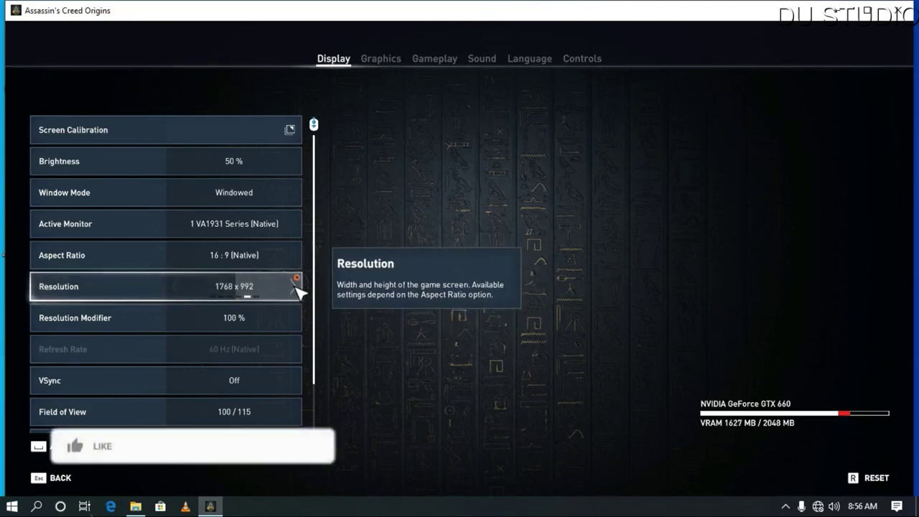
pyautogui.click(179, 290)
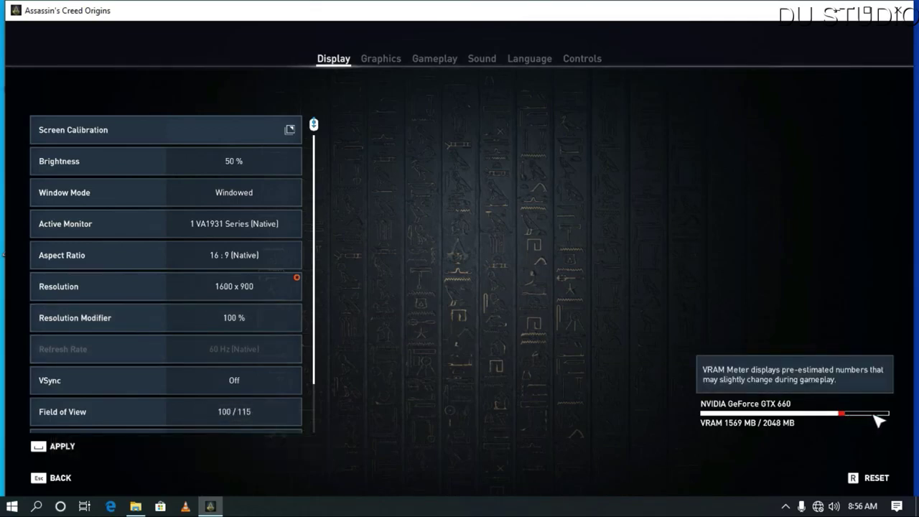
pyautogui.click(299, 289)
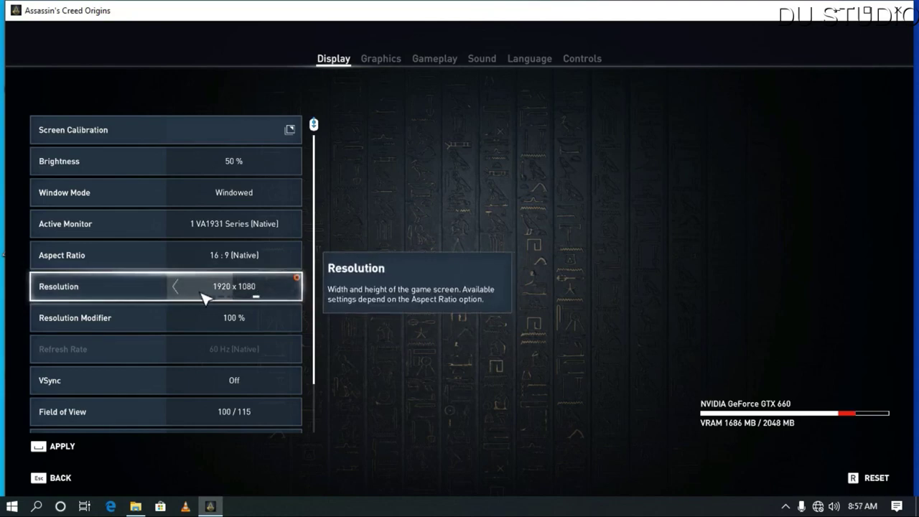
pyautogui.click(176, 288)
pyautogui.click(176, 288)
pyautogui.click(176, 288)
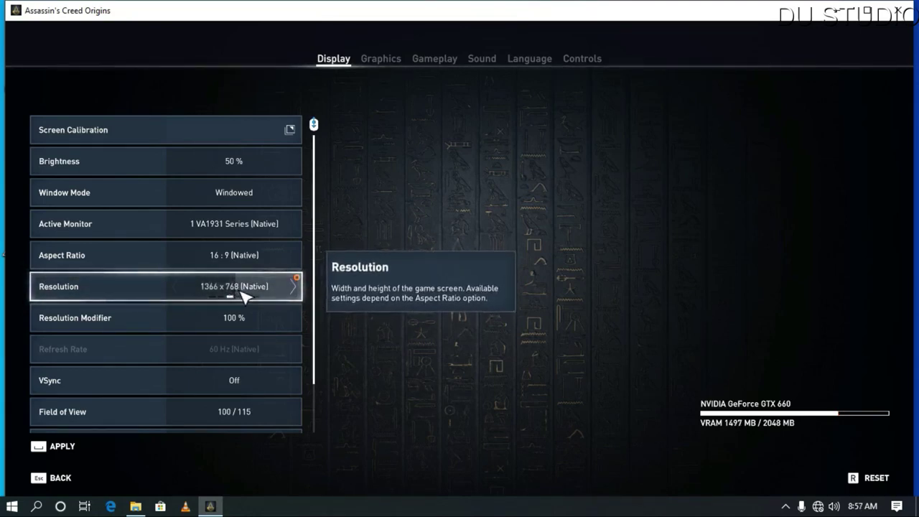
pyautogui.click(382, 60)
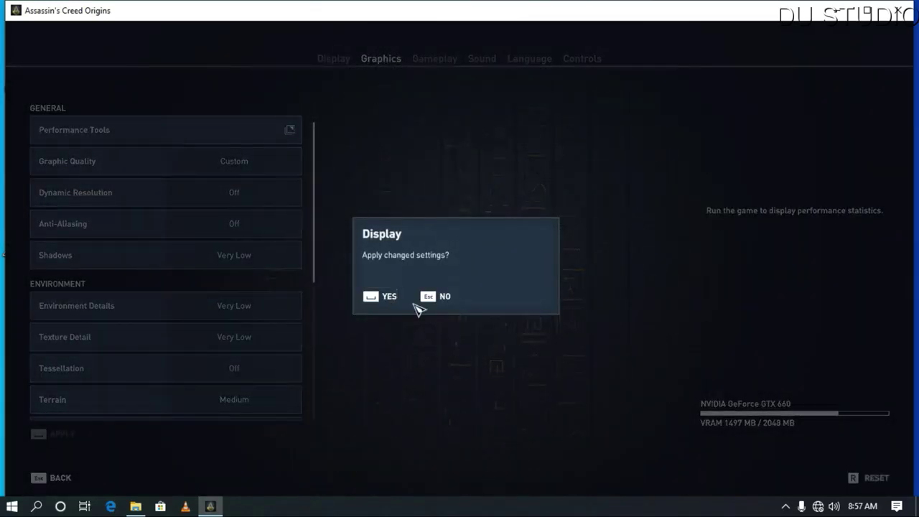
# Step: Confirm applying and keeping the 1366 x 768 resolution before the countdown reverts it
pyautogui.click(388, 302)
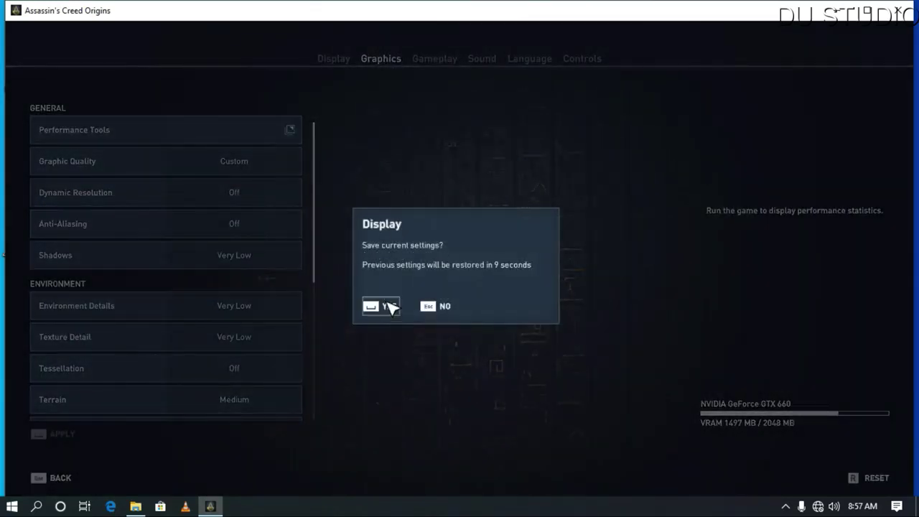
pyautogui.click(389, 307)
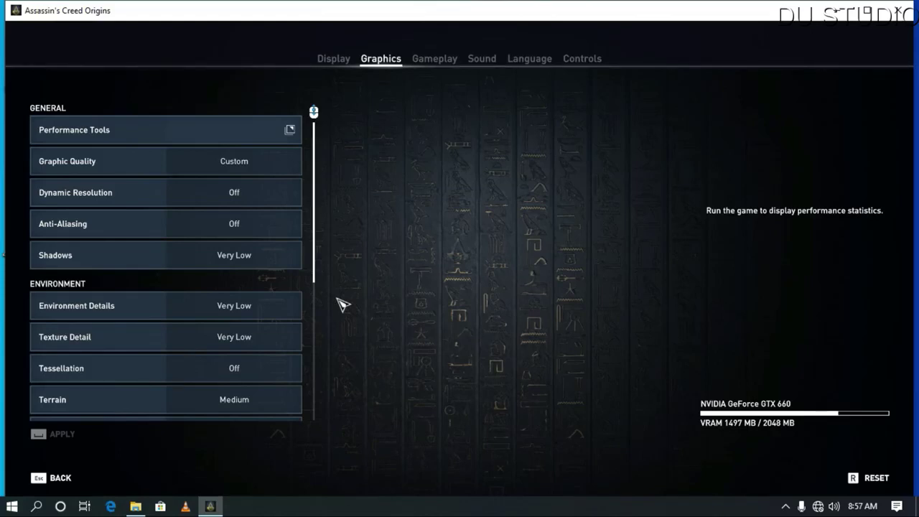
pyautogui.moveTo(299, 256)
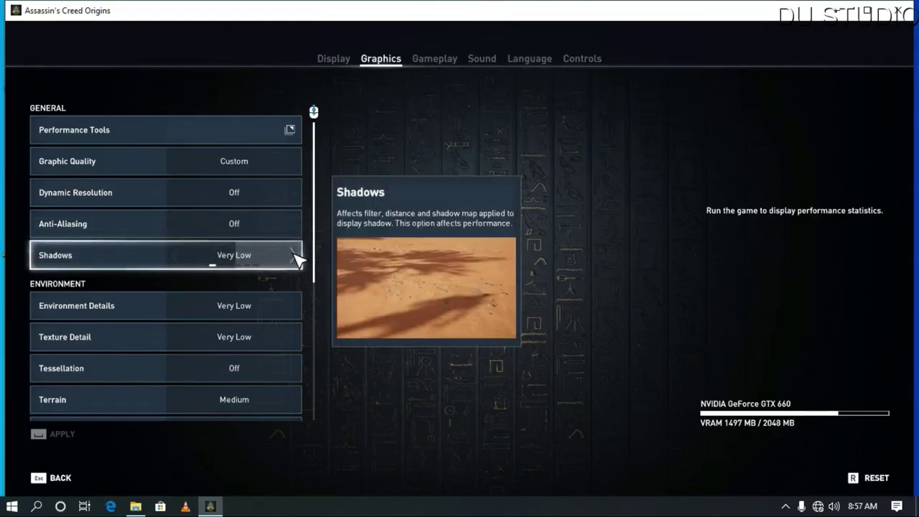
# Step: Cycle Window Mode on the Display tab until it reads Borderless
pyautogui.click(333, 63)
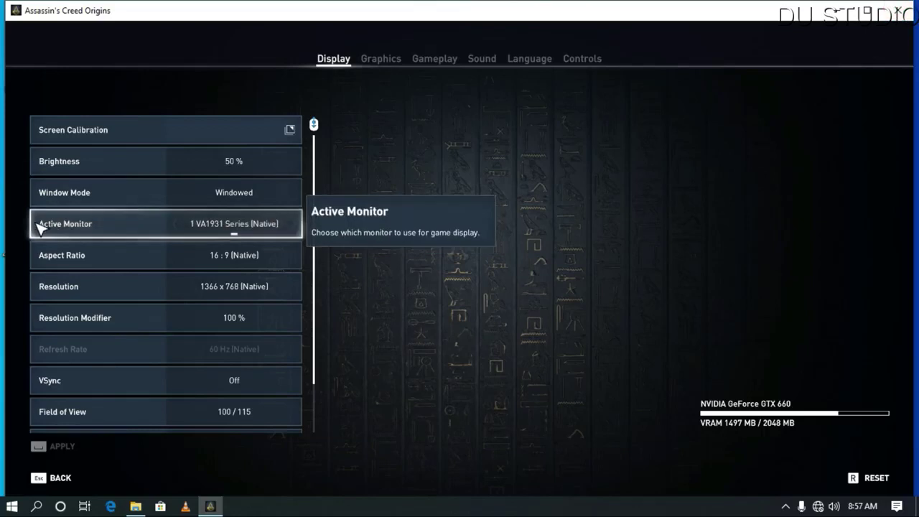
pyautogui.click(296, 193)
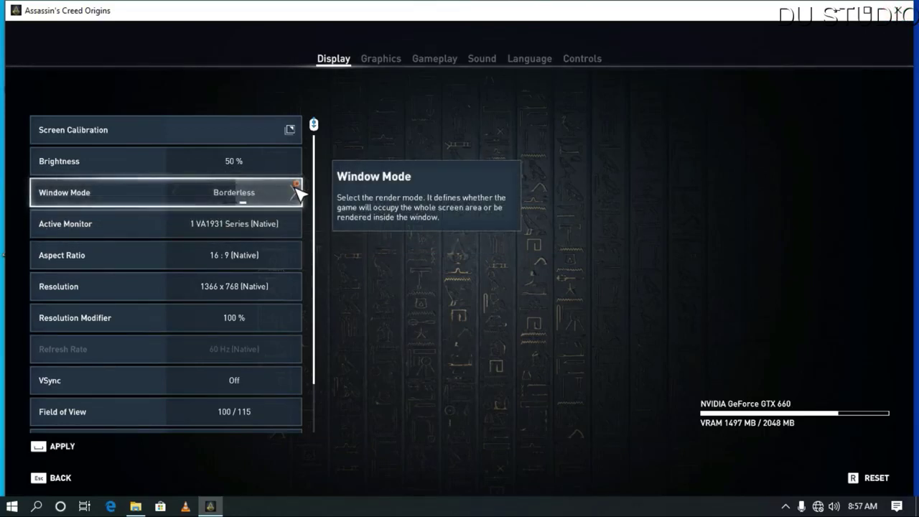
pyautogui.click(185, 191)
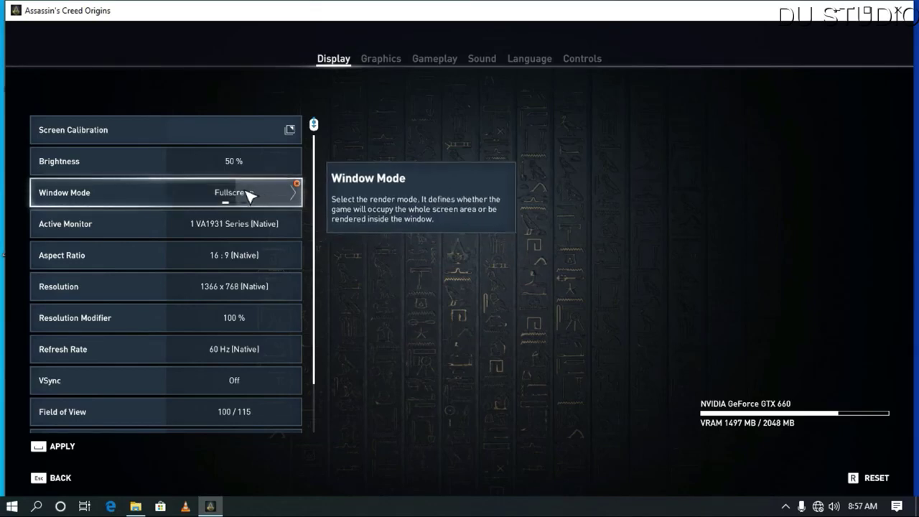
pyautogui.click(296, 192)
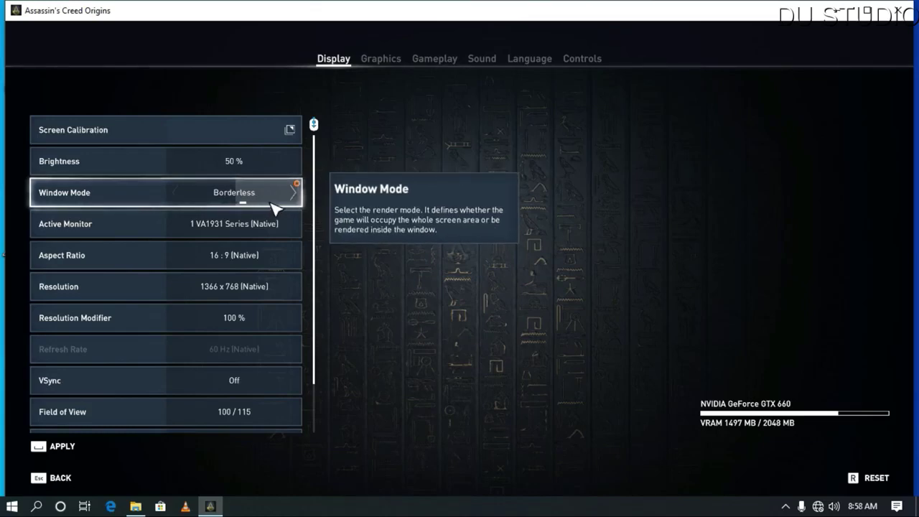
# Step: Apply and keep the Borderless window mode, then quit the game to the desktop
pyautogui.click(57, 448)
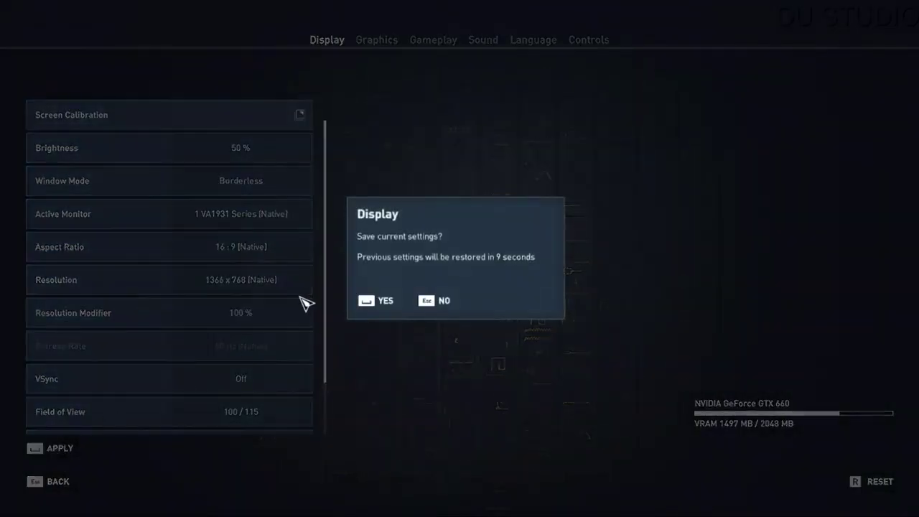
pyautogui.click(373, 302)
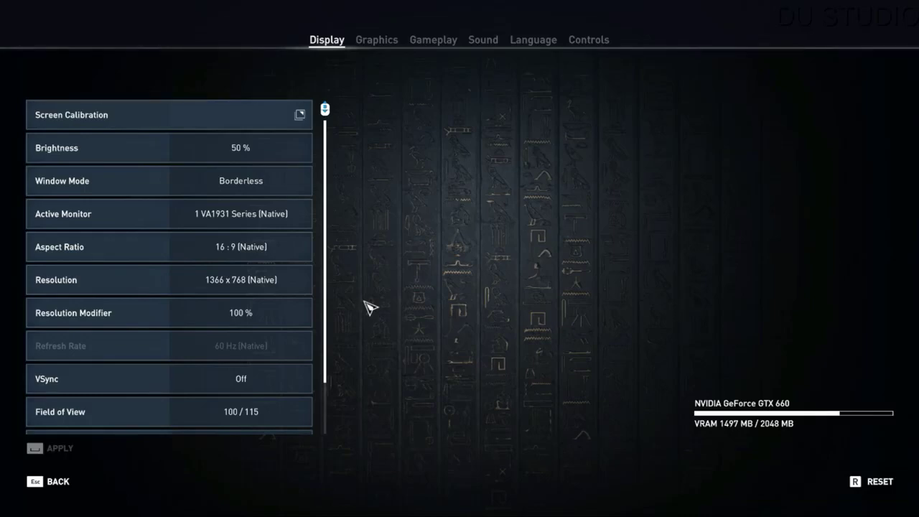
pyautogui.press('Escape')
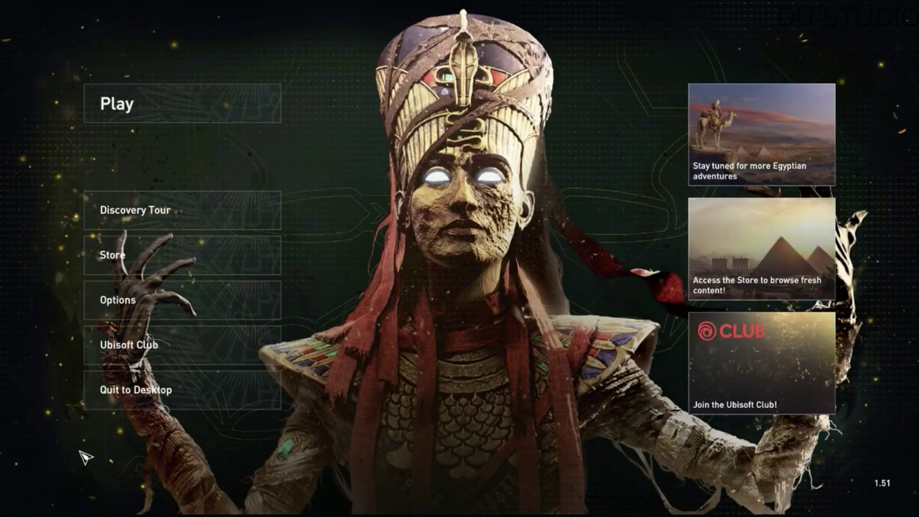
pyautogui.click(113, 402)
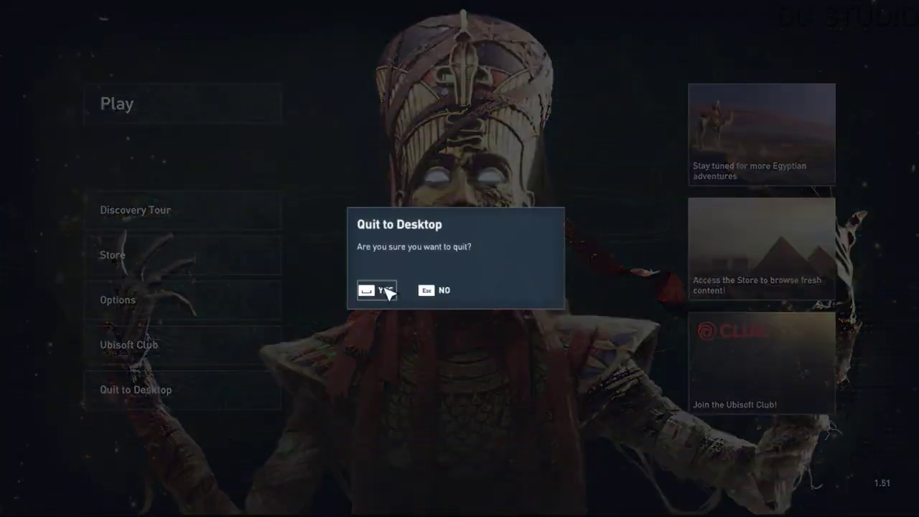
pyautogui.click(385, 290)
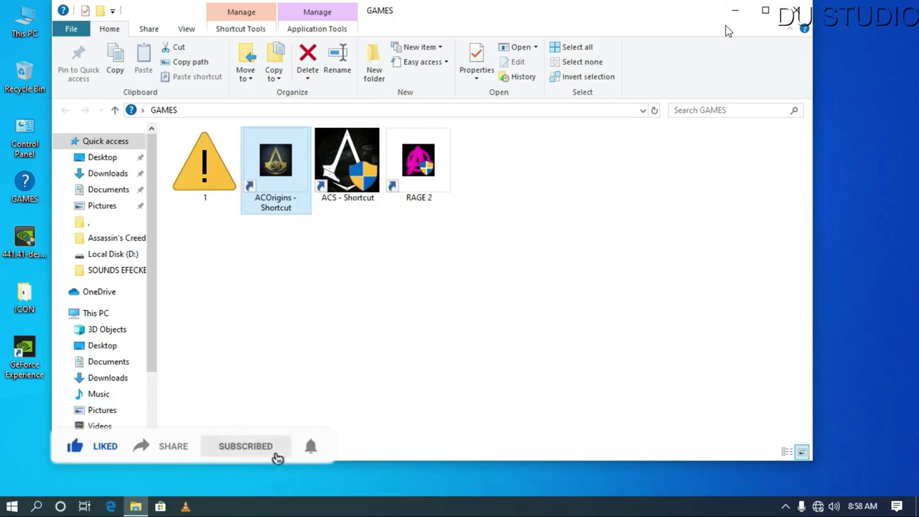
# Step: Close the GAMES folder window and refresh the desktop twice
pyautogui.click(796, 10)
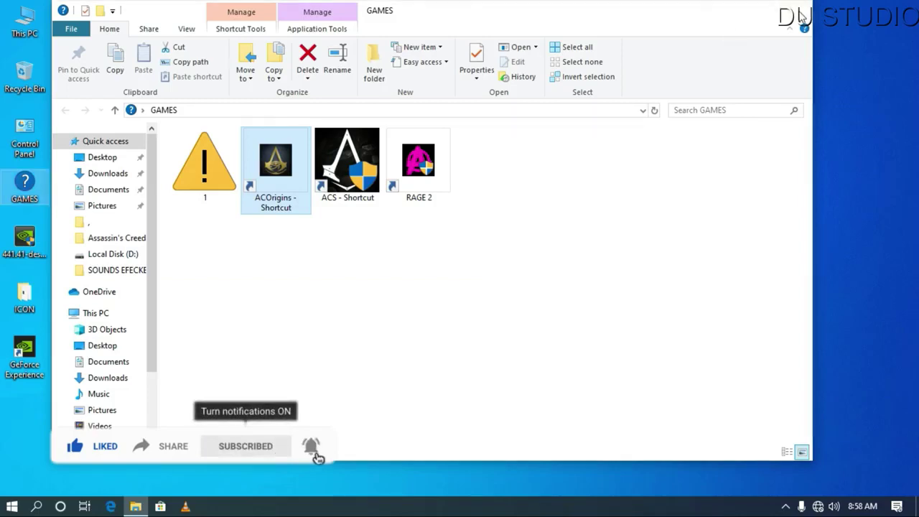
pyautogui.rightClick(246, 233)
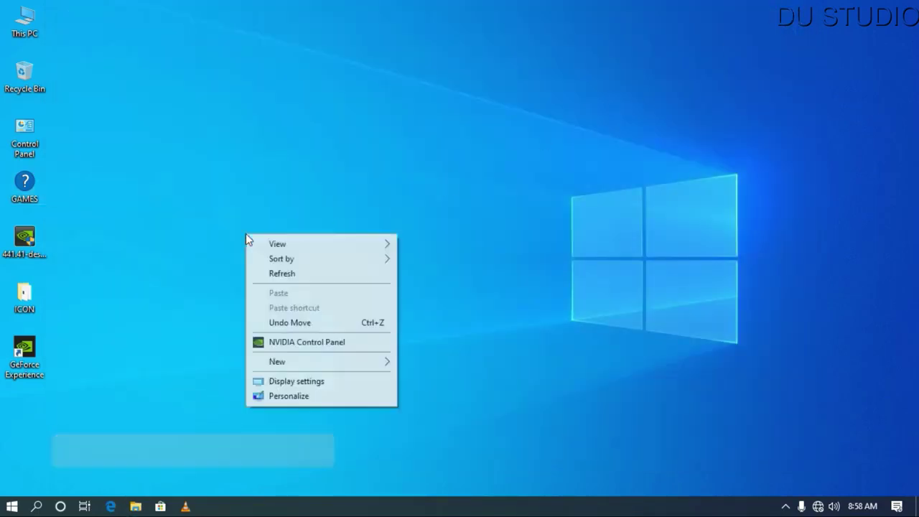
pyautogui.click(281, 274)
pyautogui.rightClick(132, 113)
pyautogui.click(161, 152)
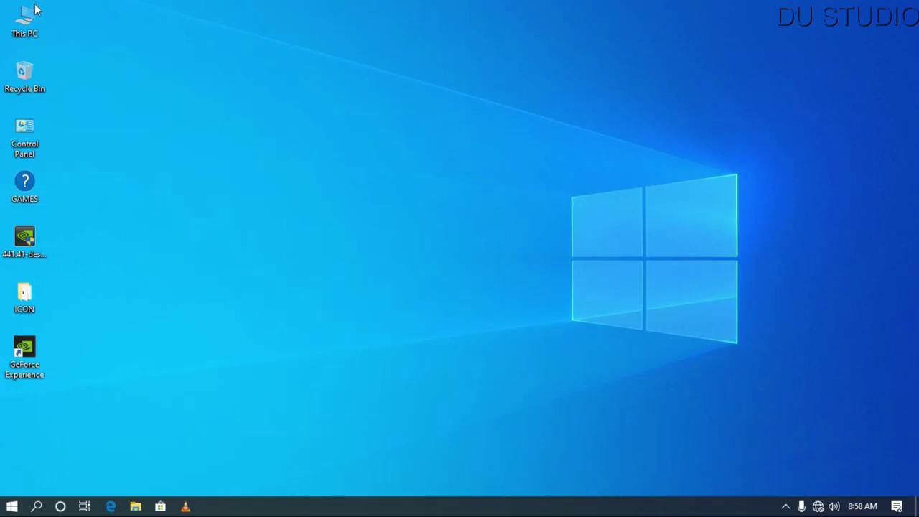
# Step: Go to This PC > Documents > Assassin's Creed Origins and show Open with options for ACO
pyautogui.doubleClick(32, 36)
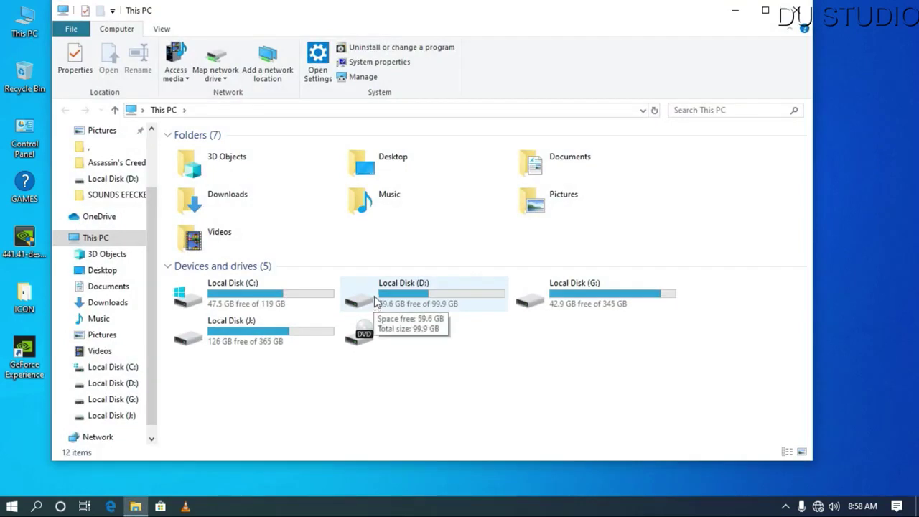
pyautogui.doubleClick(547, 166)
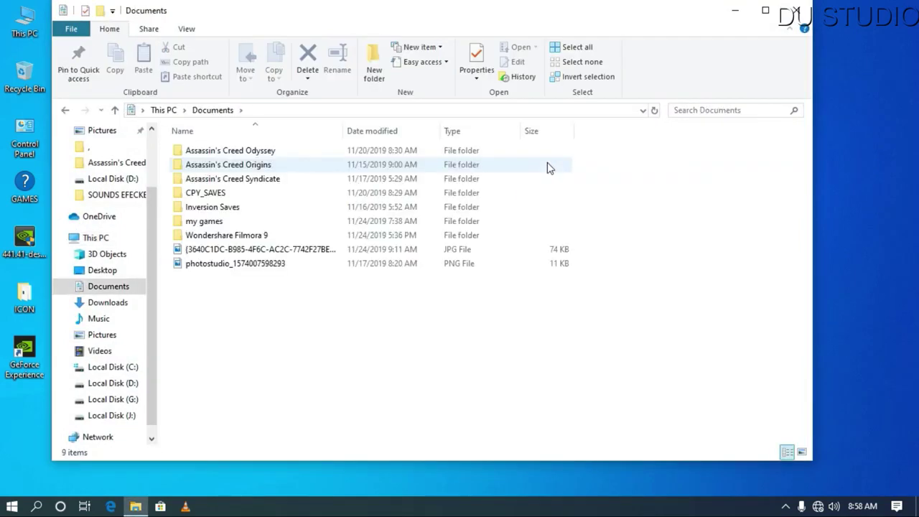
pyautogui.doubleClick(234, 167)
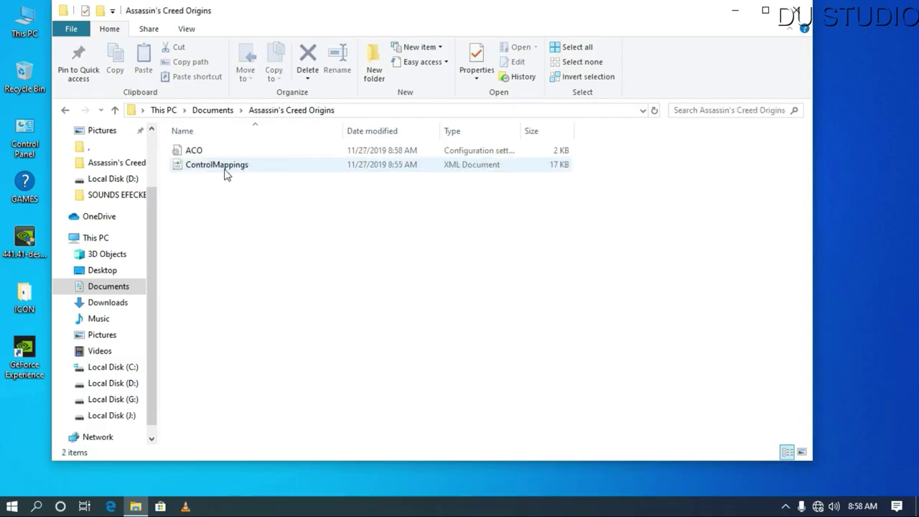
pyautogui.doubleClick(193, 153)
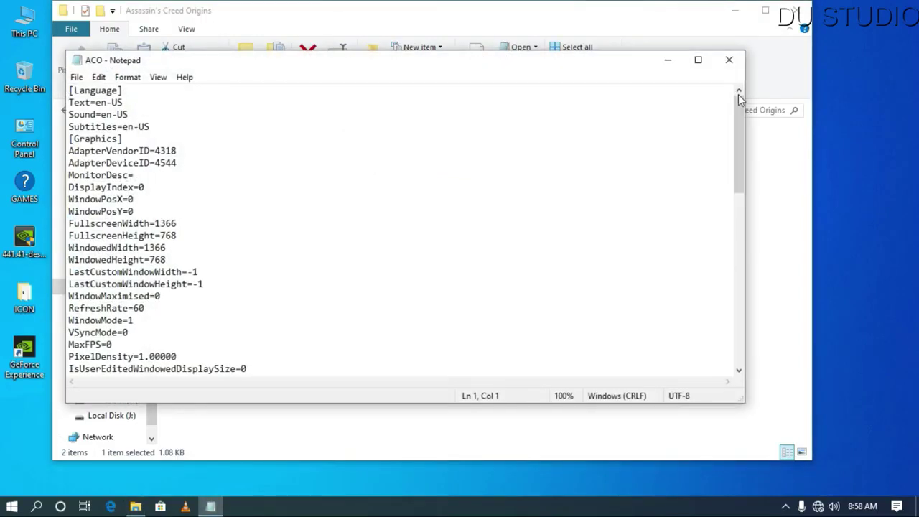
pyautogui.click(729, 60)
pyautogui.rightClick(203, 151)
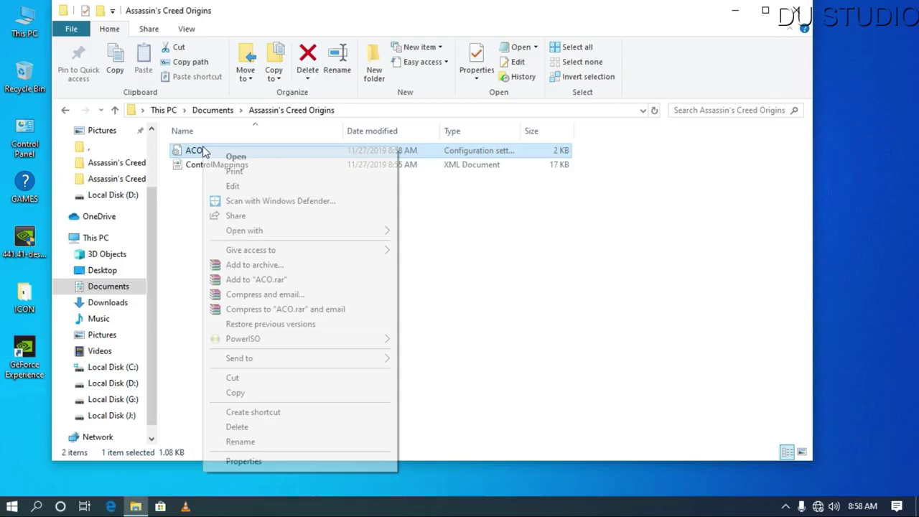
pyautogui.moveTo(371, 237)
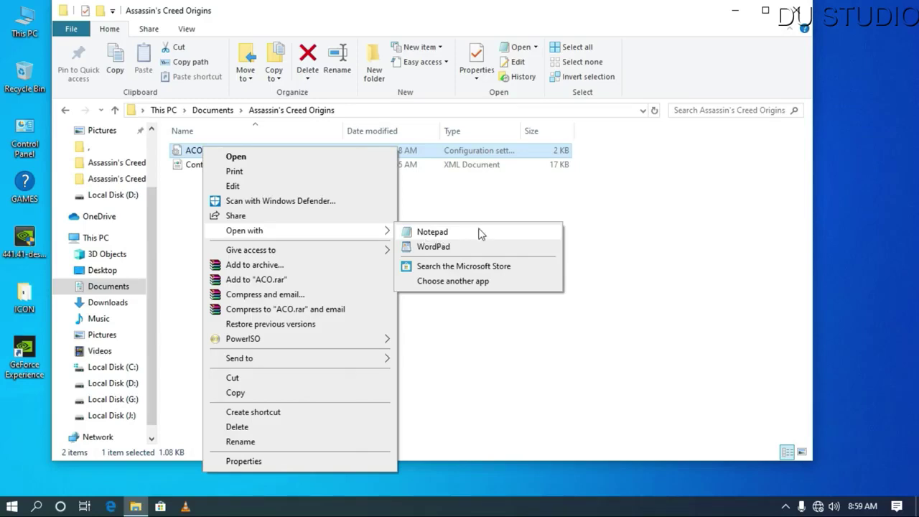
# Step: Open ACO in Notepad, verify FullscreenWidth=1366 and FullscreenHeight=768, and snap it right
pyautogui.click(450, 231)
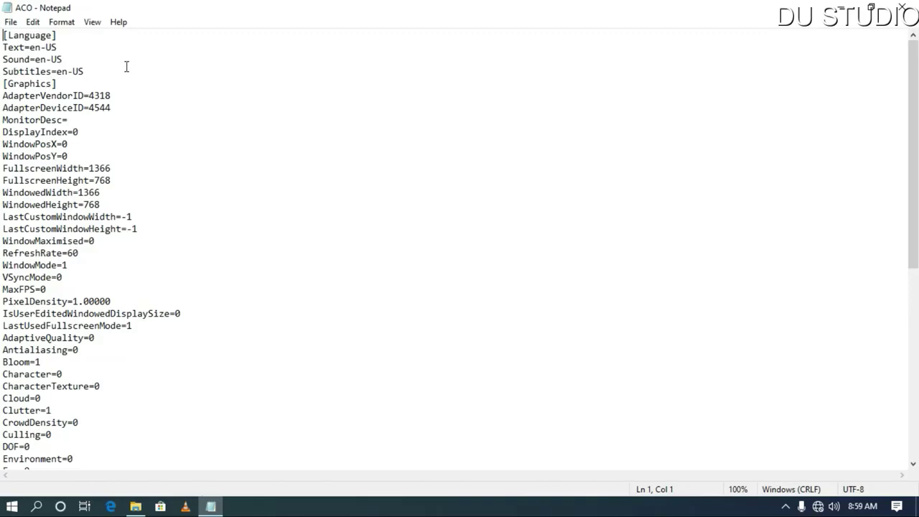
pyautogui.scroll(-10, 111, 344)
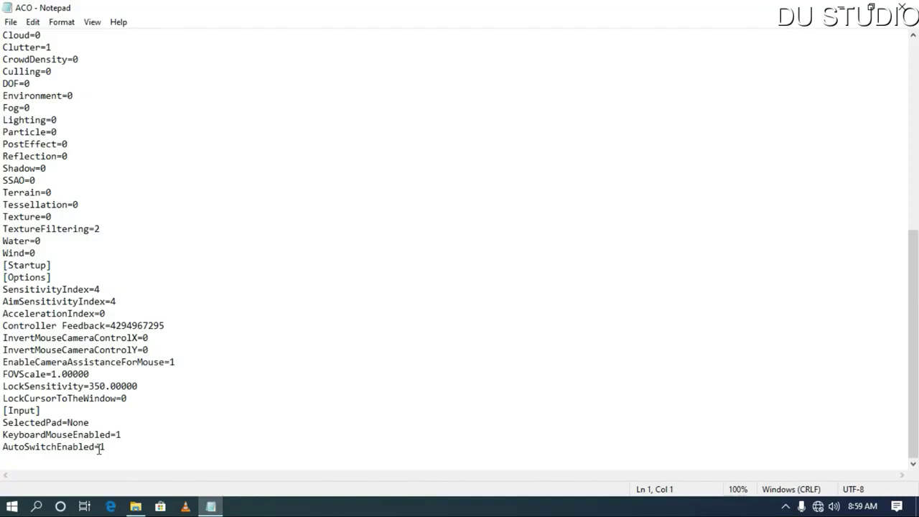
pyautogui.scroll(9, 99, 448)
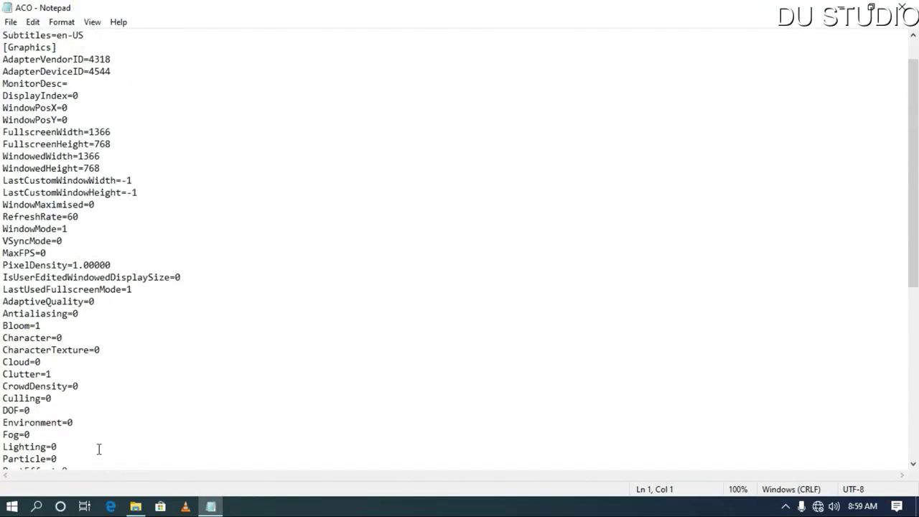
pyautogui.scroll(1, 99, 449)
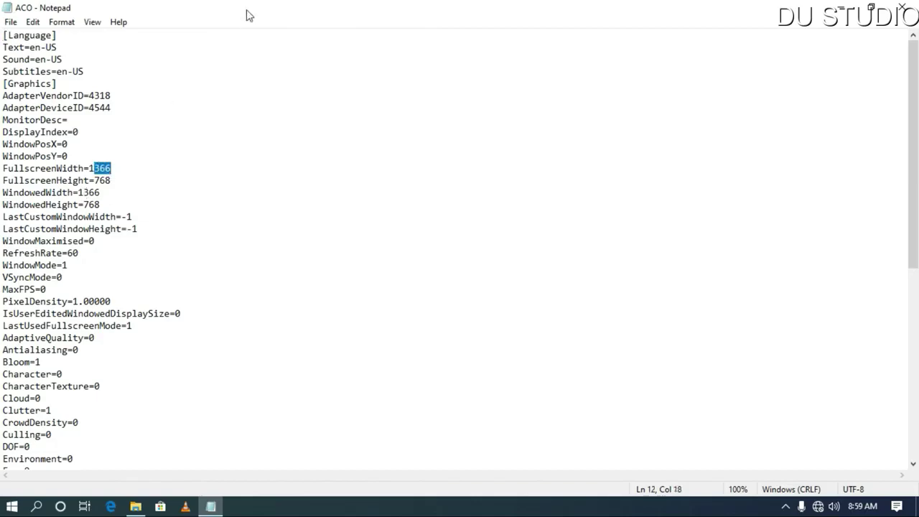
pyautogui.press('super+Right')
pyautogui.click(396, 146)
# Step: Open Windows Display settings from the desktop and scroll to the 1366 × 768 resolution
pyautogui.rightClick(250, 199)
pyautogui.moveTo(288, 327)
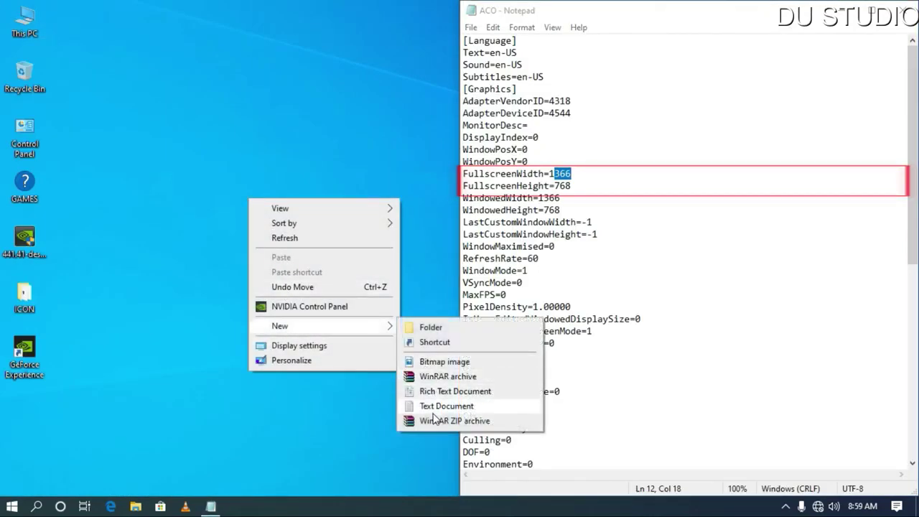
pyautogui.click(274, 347)
pyautogui.scroll(-5, 309, 341)
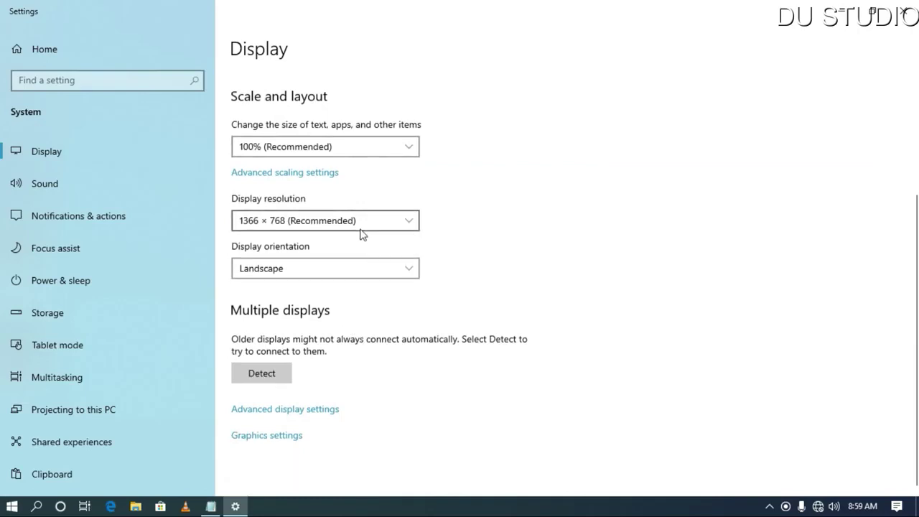